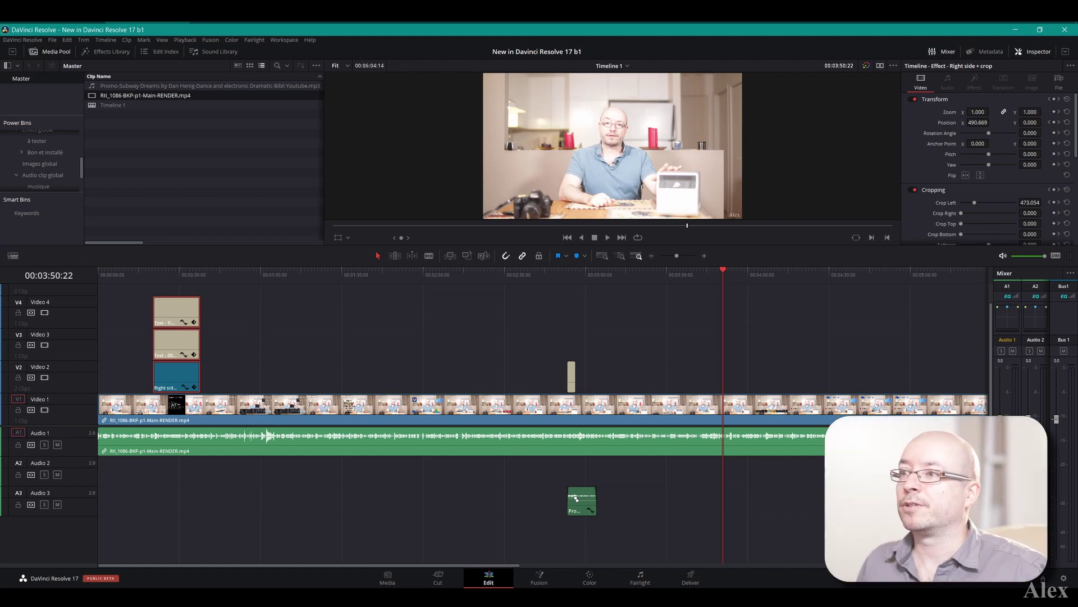
- Show the Effects Library titles at full window height and narrow the library to a single column
{"action": "key", "text": "ctrl+6"}
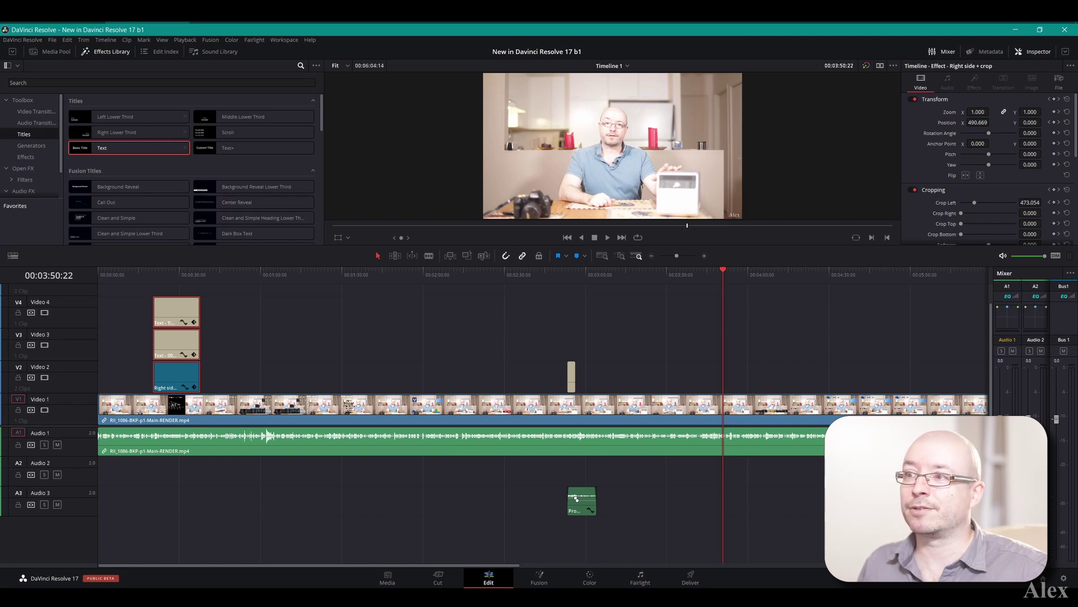
{"action": "left_click", "coordinate": [13, 51]}
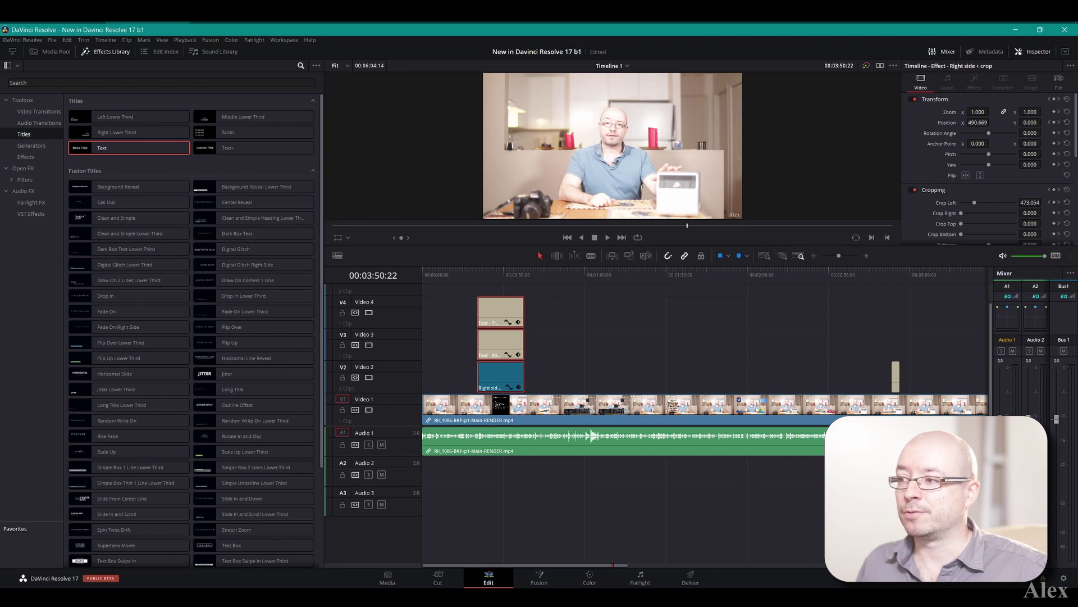
{"action": "left_click_drag", "start_coordinate": [324, 258], "coordinate": [240, 258]}
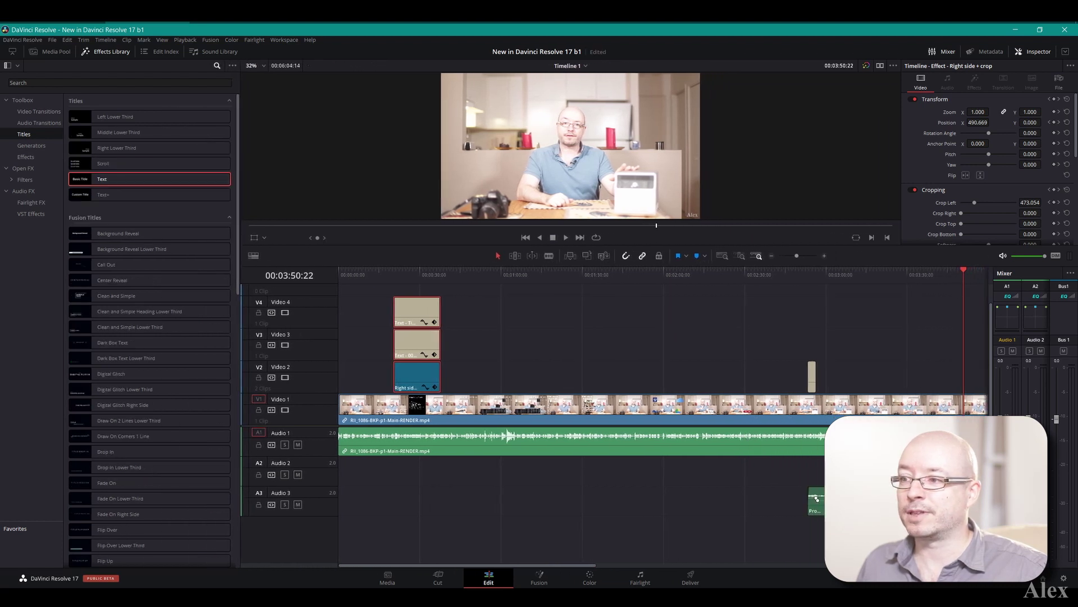
- Add the Clean and Simple Heading Lower Third title to Video 2 at 00:01:46:12, lengthened, and preview its animation
{"action": "mouse_move", "coordinate": [153, 163]}
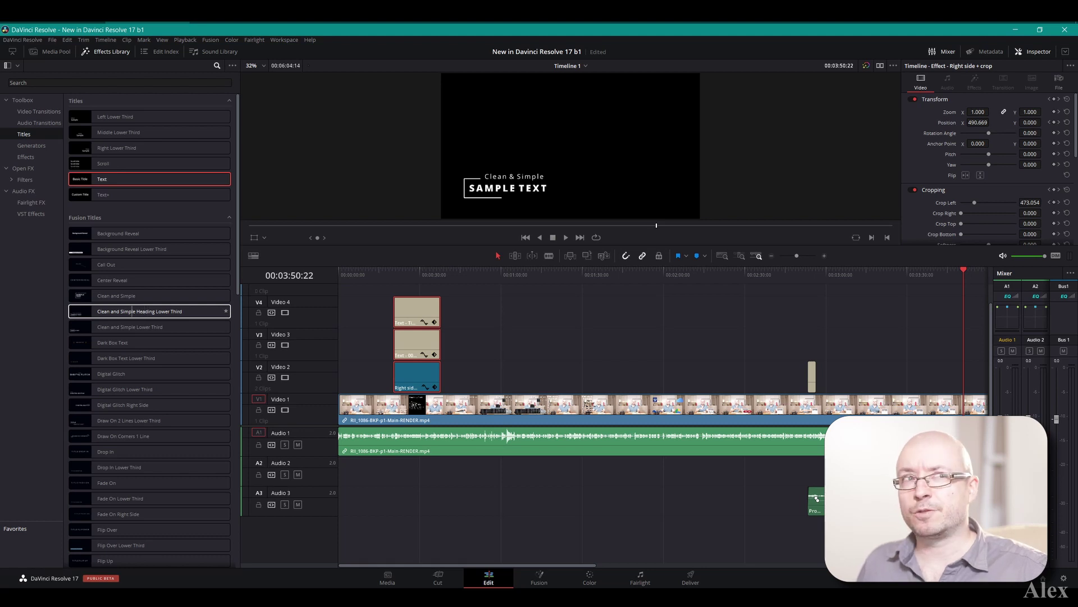
{"action": "left_click_drag", "start_coordinate": [131, 311], "coordinate": [596, 377]}
{"action": "left_click", "coordinate": [594, 275]}
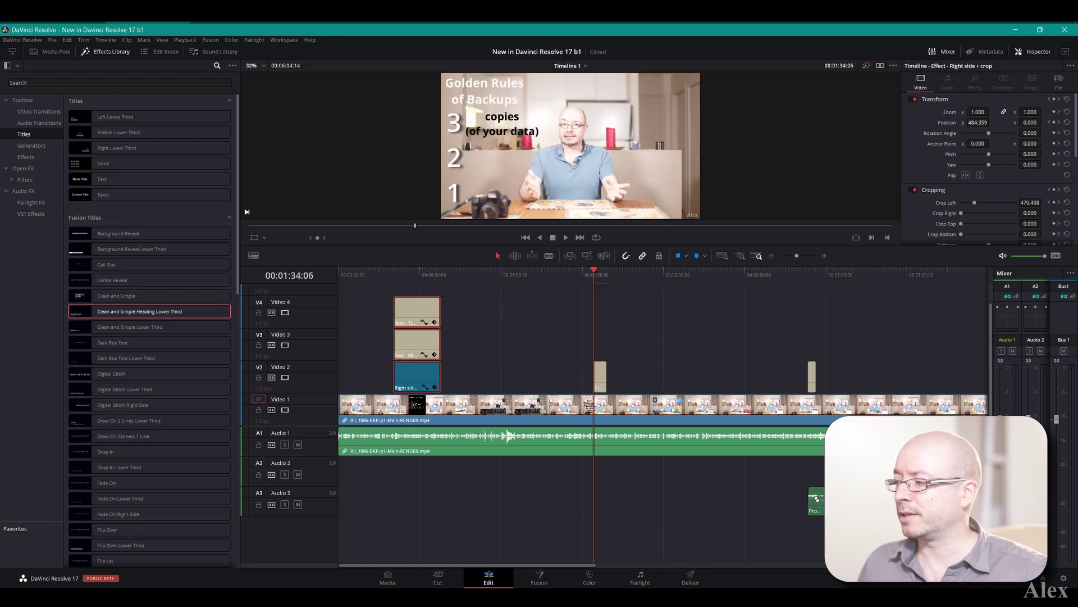
{"action": "left_click_drag", "start_coordinate": [606, 375], "coordinate": [642, 375]}
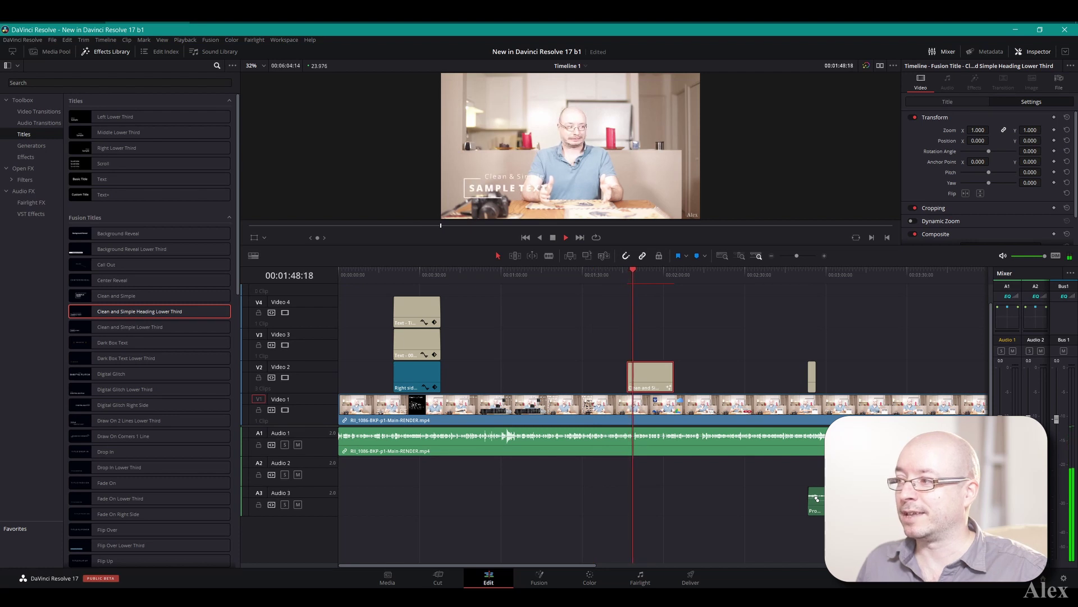
{"action": "key", "text": "space"}
{"action": "key", "text": "Up"}
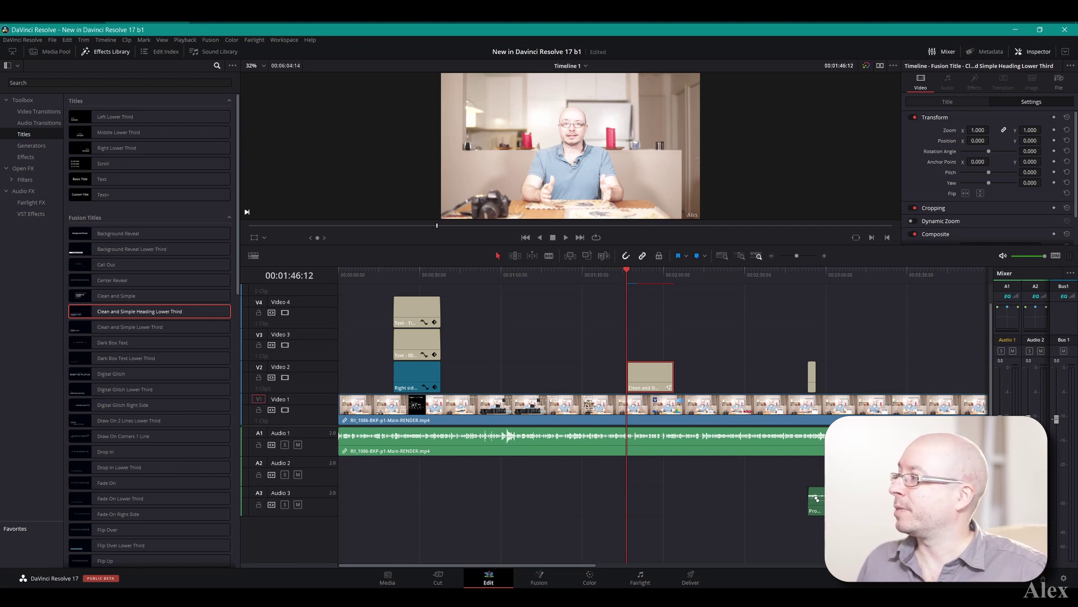
- Expand the Inspector to full height and review the lower third's text controls and its transform settings
{"action": "left_click", "coordinate": [947, 102]}
{"action": "left_click", "coordinate": [1065, 52]}
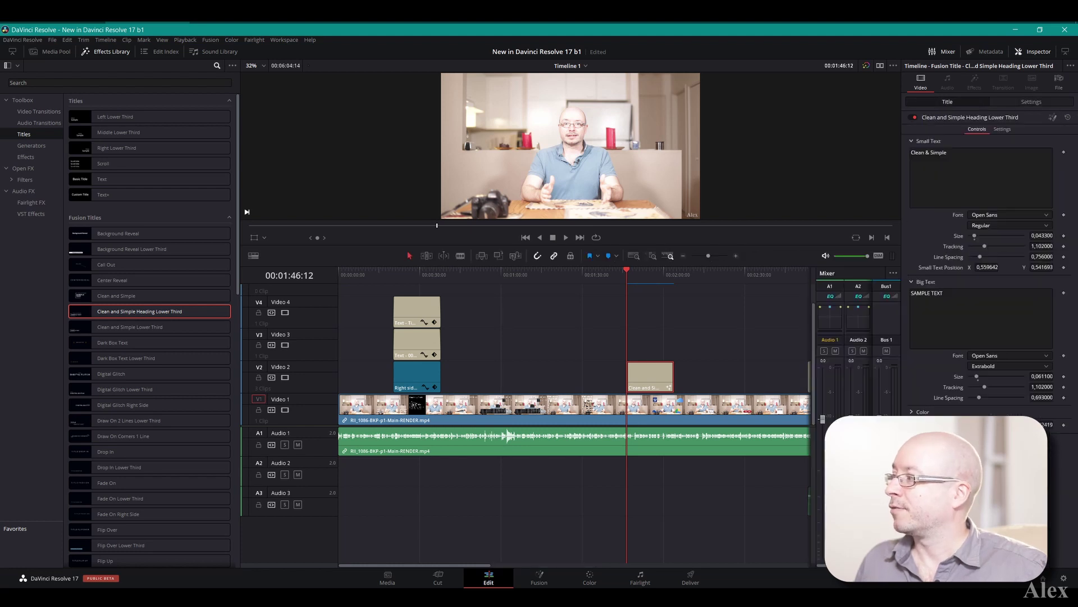
{"action": "left_click", "coordinate": [963, 163]}
{"action": "key", "text": "ctrl+a"}
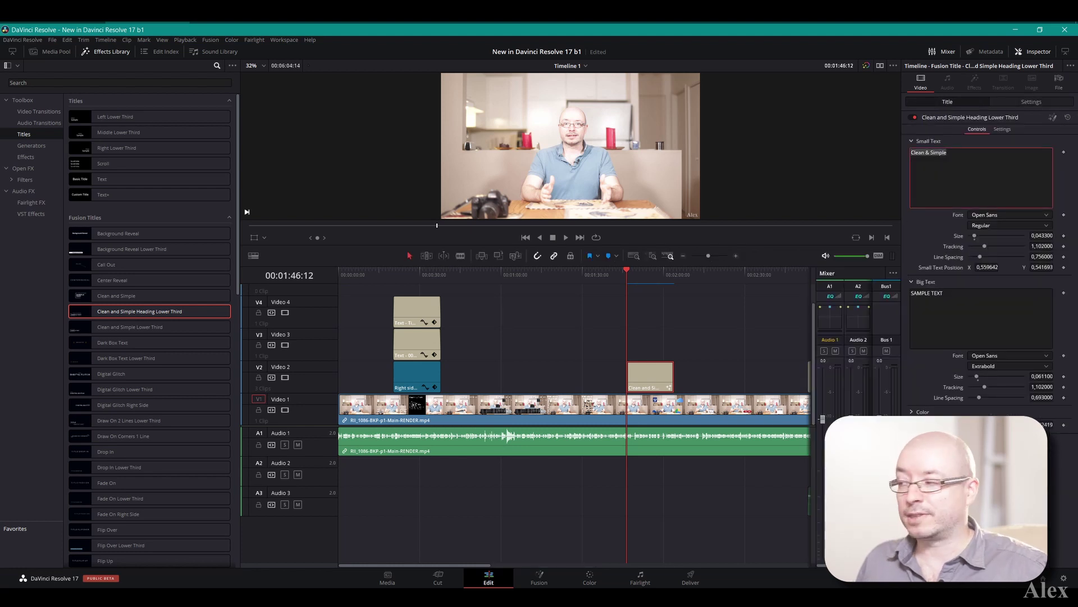
{"action": "left_click", "coordinate": [944, 293]}
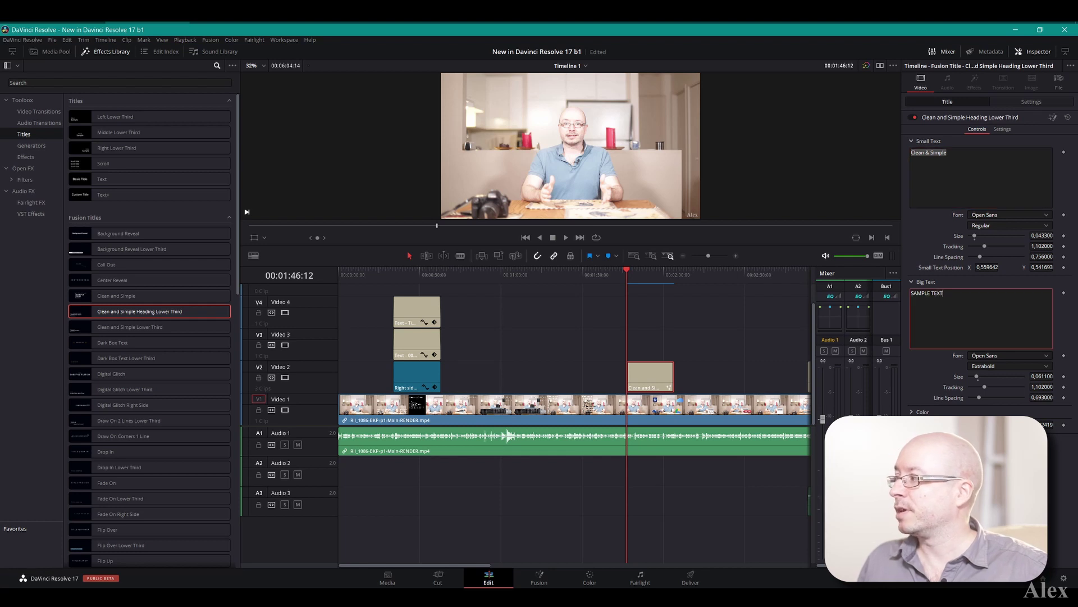
{"action": "left_click", "coordinate": [1031, 102]}
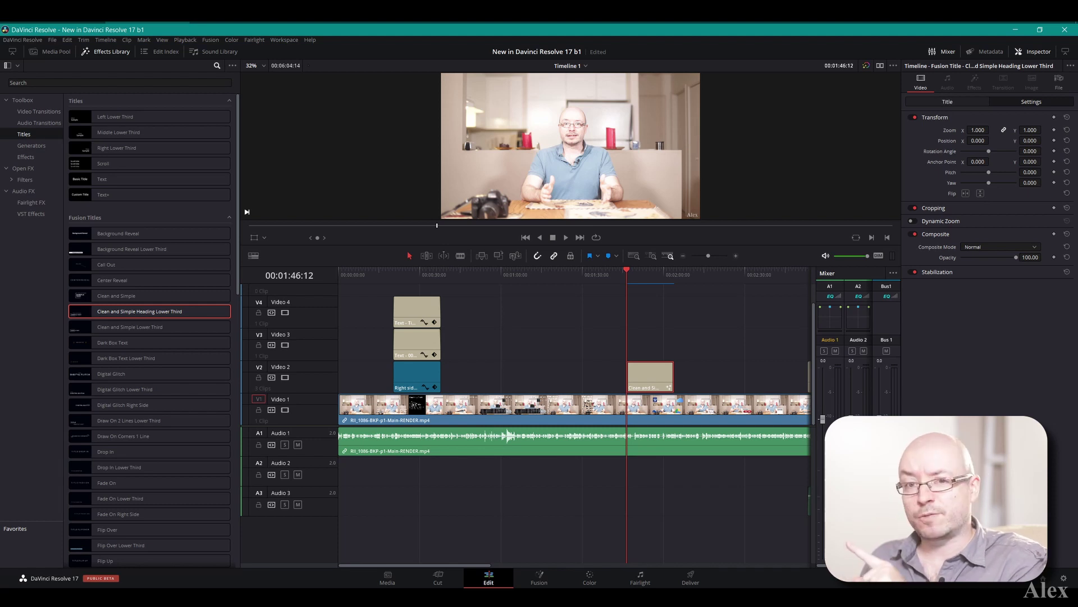
{"action": "left_click", "coordinate": [947, 102]}
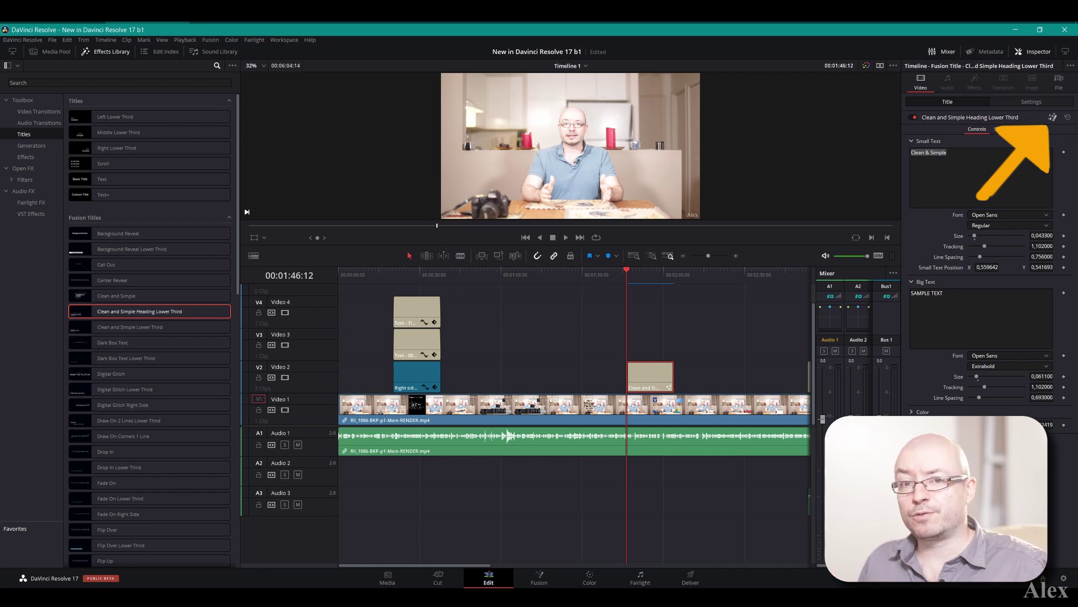
- Open the lower third in Fusion, expand its CleanAndSimpleHeading_LowerThird group, and move MediaOut1 clear of the group
{"action": "key", "text": "shift+5"}
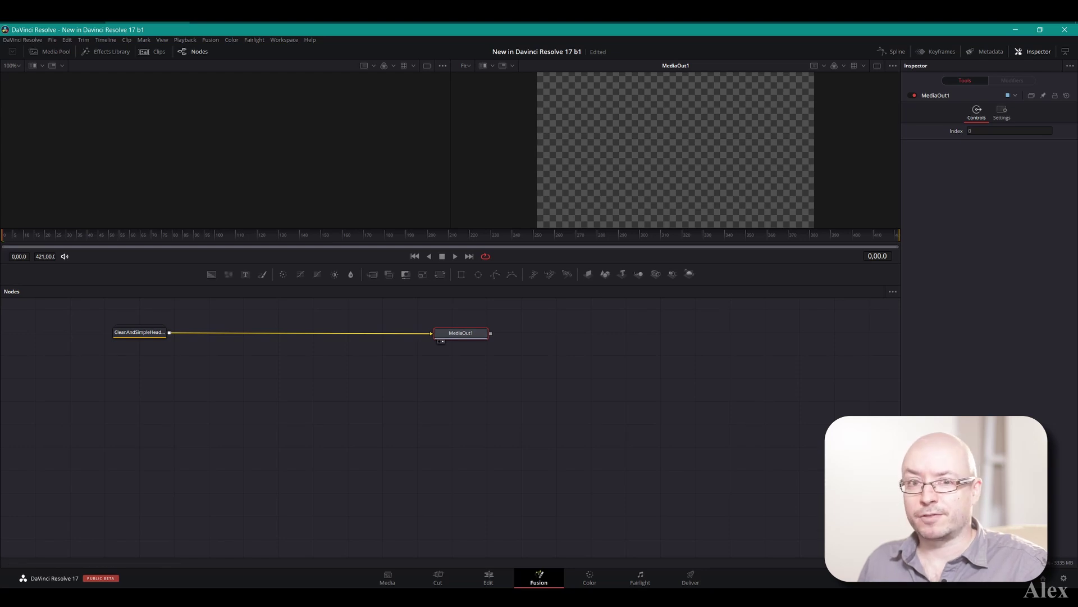
{"action": "left_click_drag", "start_coordinate": [139, 332], "coordinate": [228, 351]}
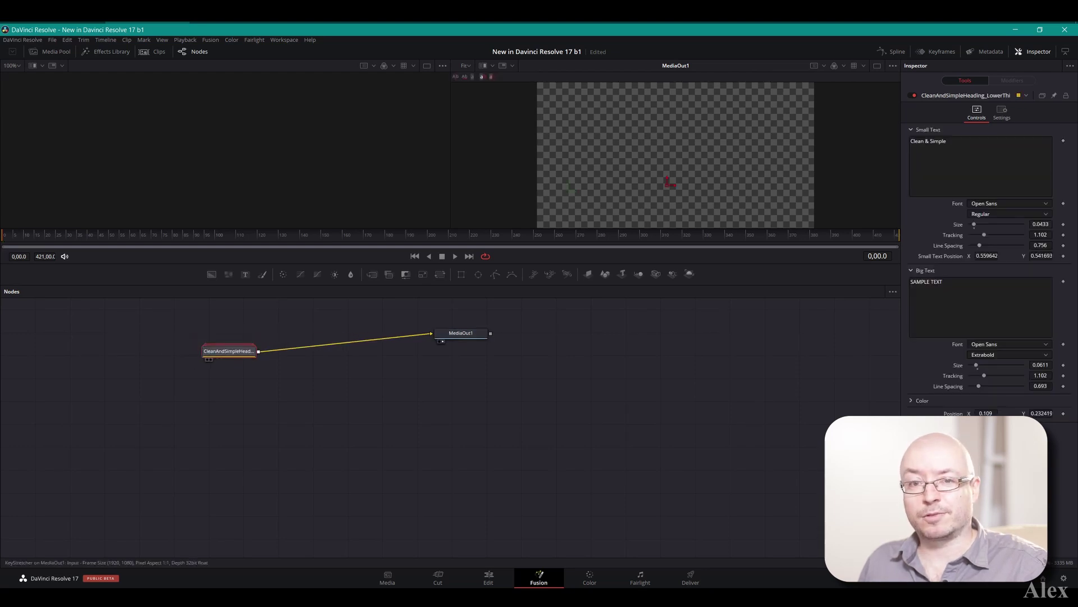
{"action": "double_click", "coordinate": [228, 351]}
{"action": "left_click_drag", "start_coordinate": [460, 333], "coordinate": [692, 352]}
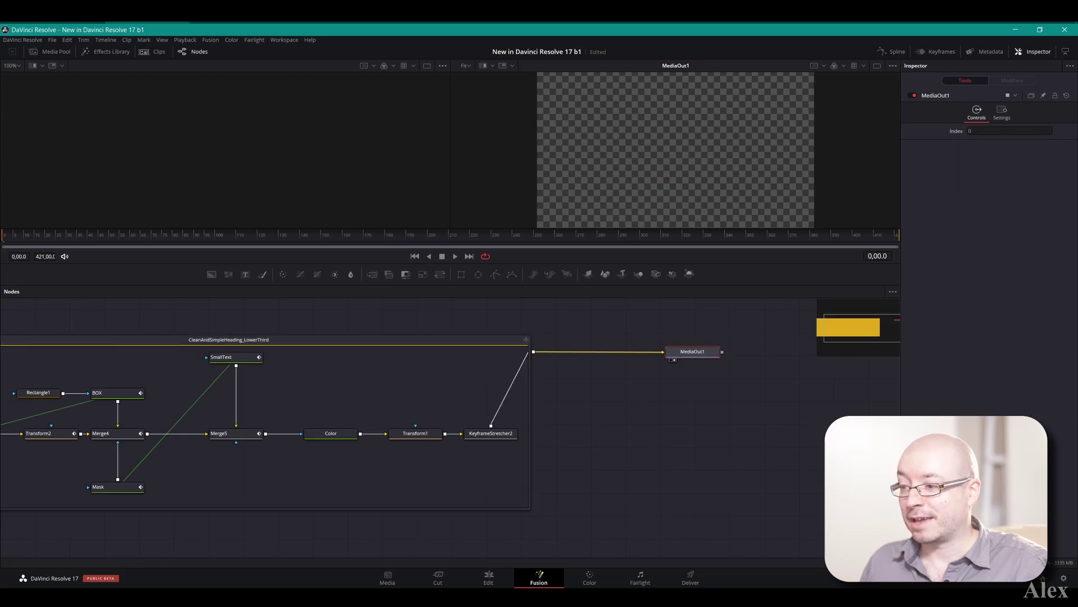
{"action": "key", "text": "ctrl+f"}
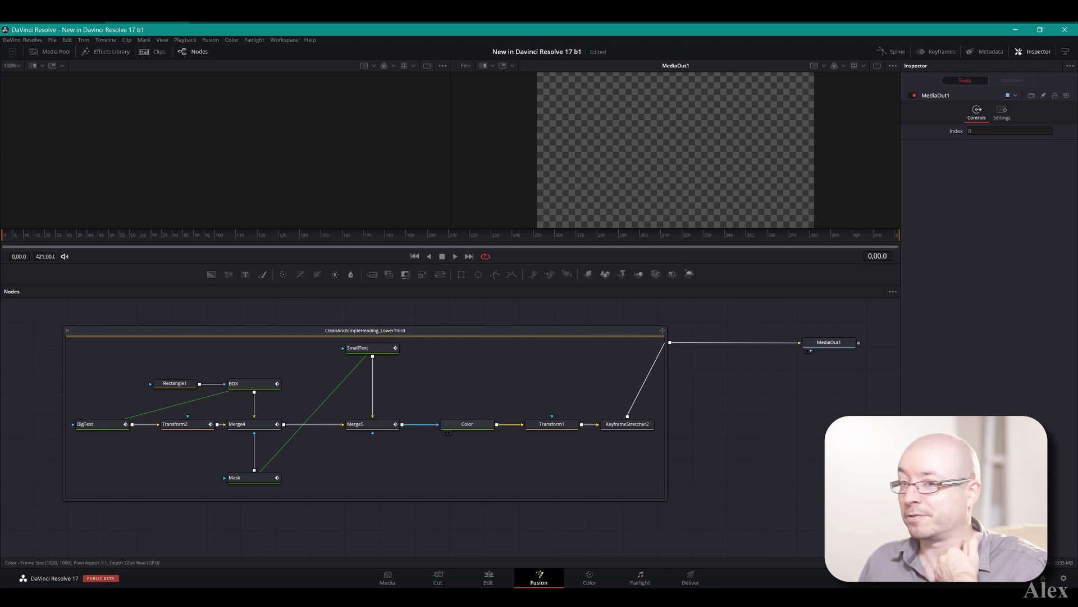
- Collapse the CleanAndSimpleHeading_LowerThird group and return to the Edit page
{"action": "right_click", "coordinate": [500, 331]}
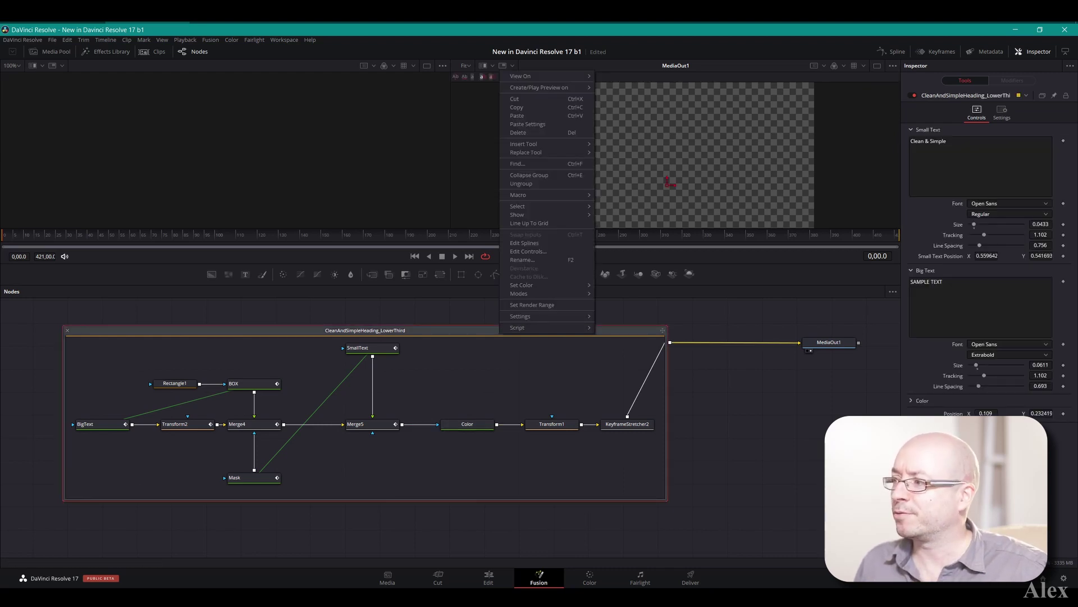
{"action": "key", "text": "ctrl+e"}
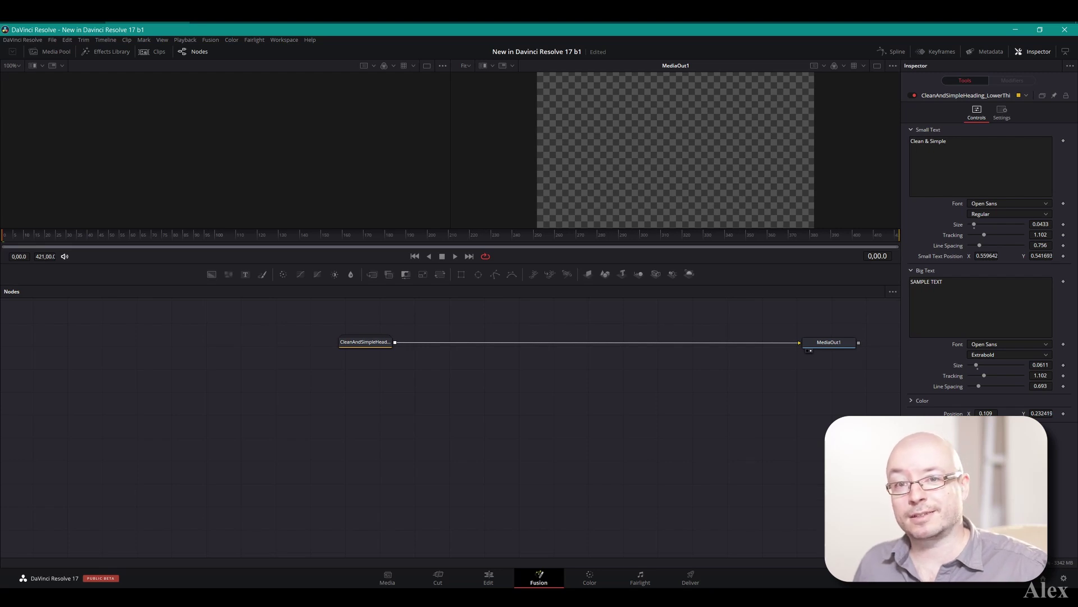
{"action": "key", "text": "shift+4"}
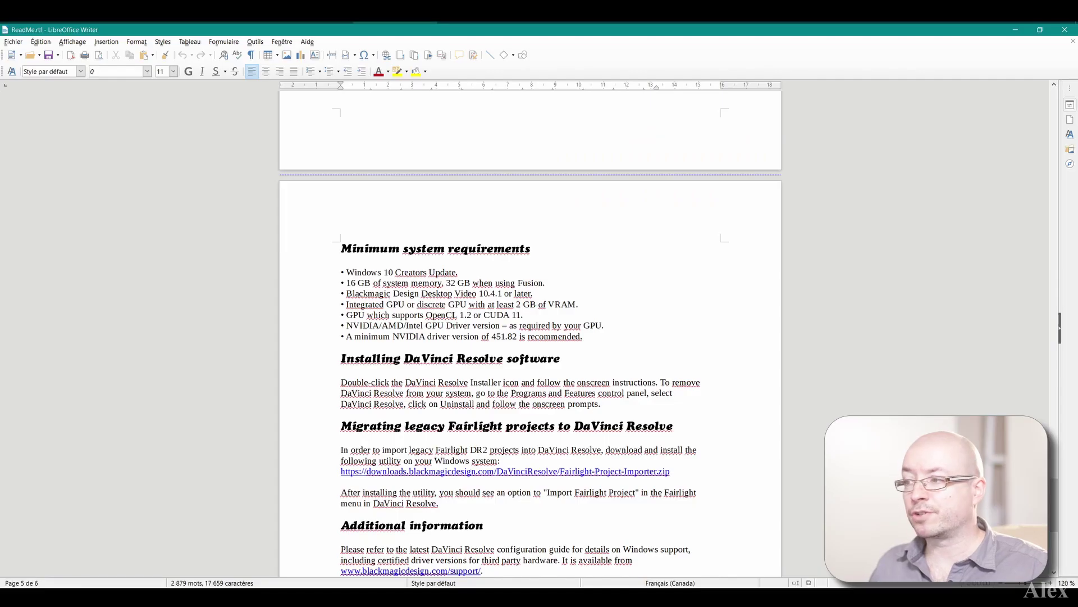
- Run winver to check the installed Windows version against the ReadMe's minimum requirements
{"action": "key", "text": "super+r"}
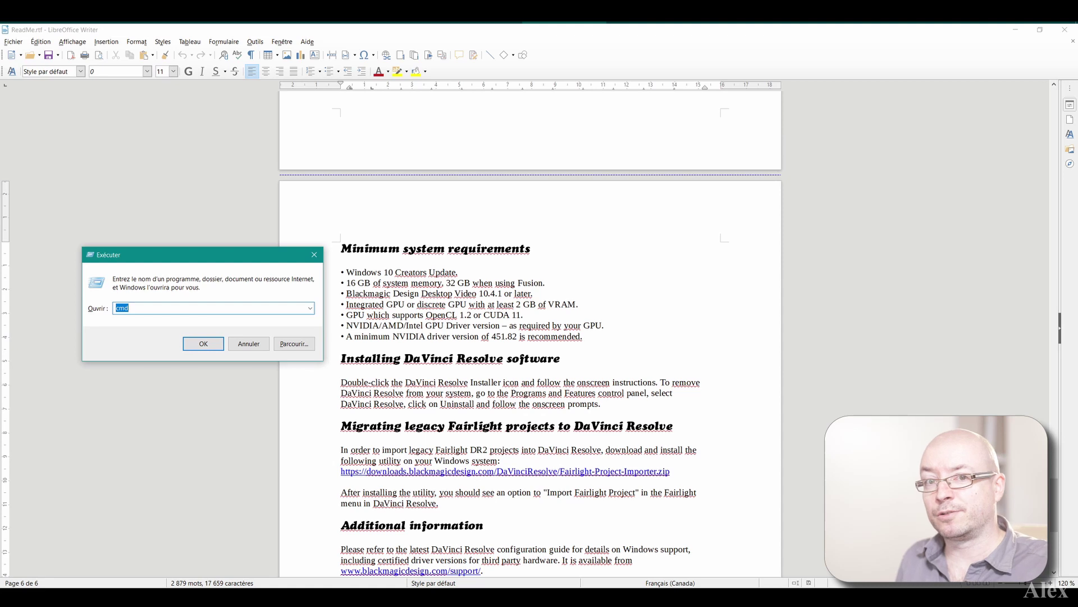
{"action": "type", "text": "er"}
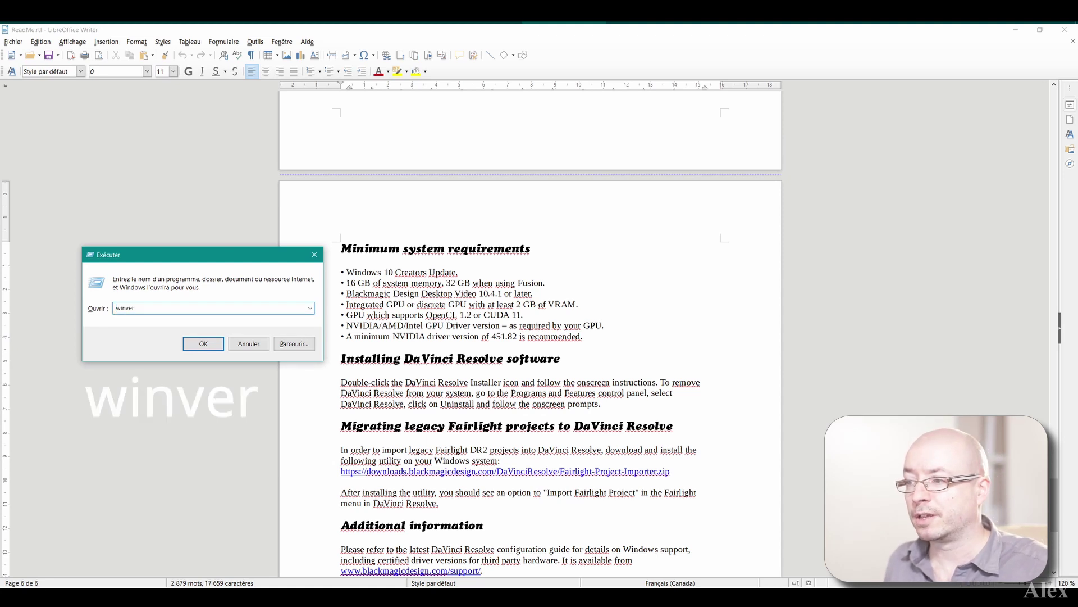
{"action": "key", "text": "Return"}
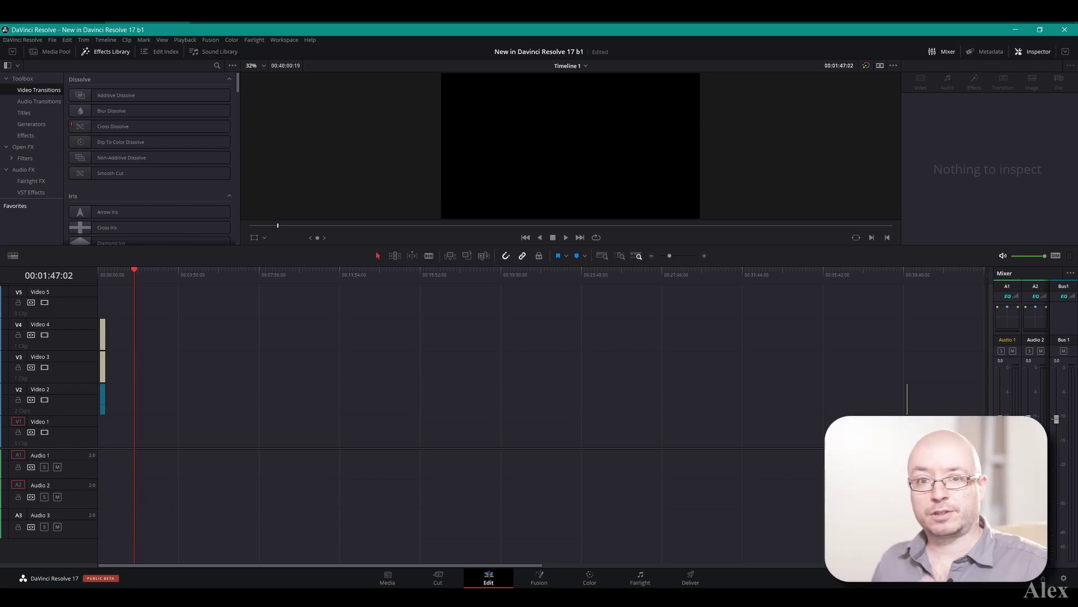
- Place the computer recording on Video 1 and the main camera clip on Video 3 of the timeline
{"action": "left_click_drag", "start_coordinate": [203, 418], "coordinate": [145, 418]}
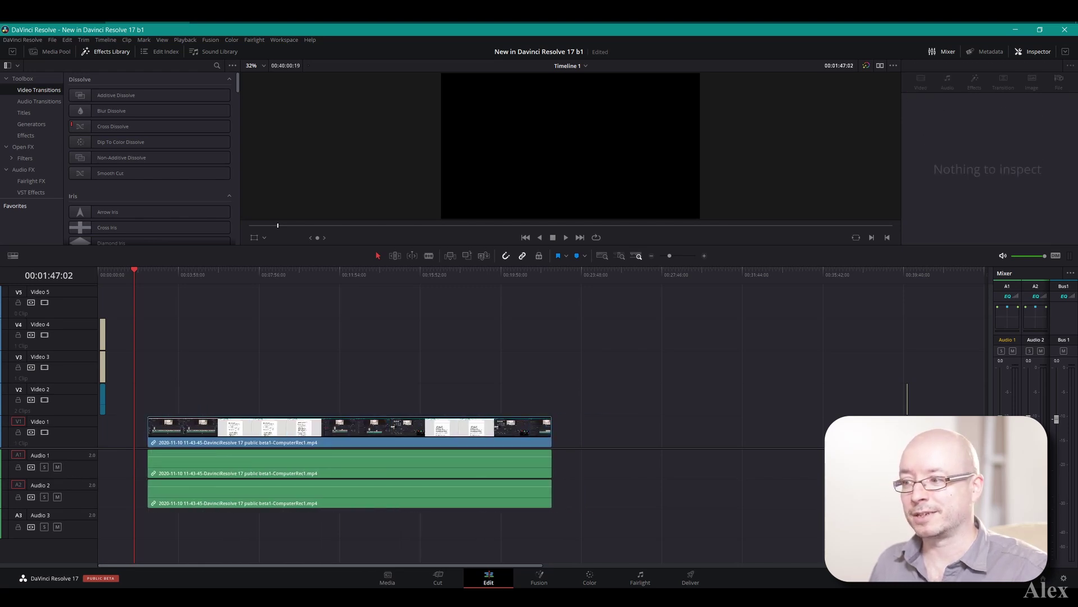
{"action": "left_click_drag", "start_coordinate": [1077, 348], "coordinate": [215, 371]}
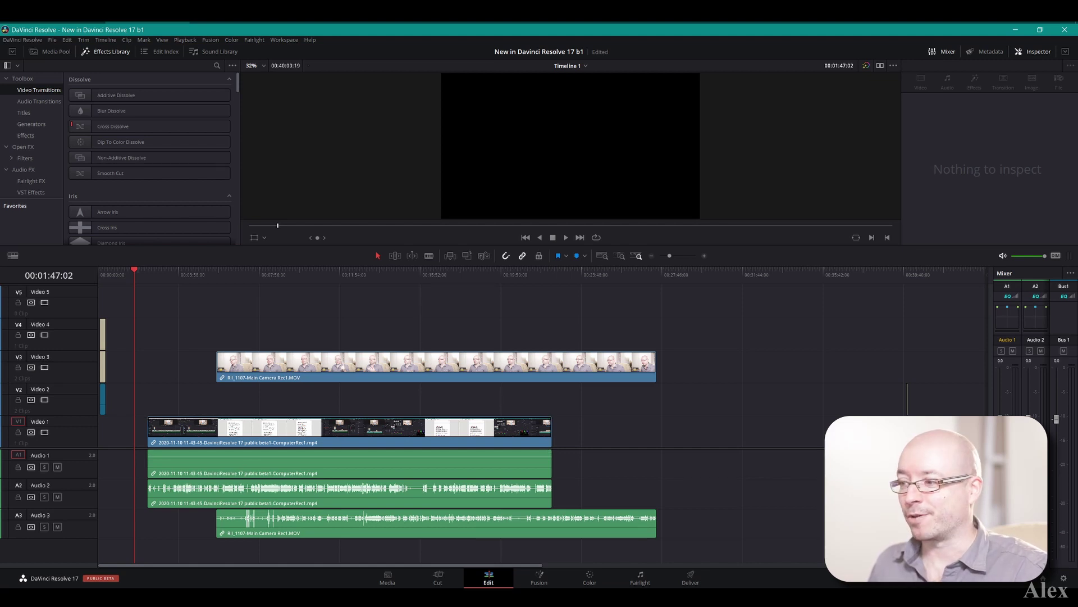
- Try to auto-align the main camera clip and the computer recording with all its audio based on waveform
{"action": "left_click_drag", "start_coordinate": [261, 322], "coordinate": [357, 553]}
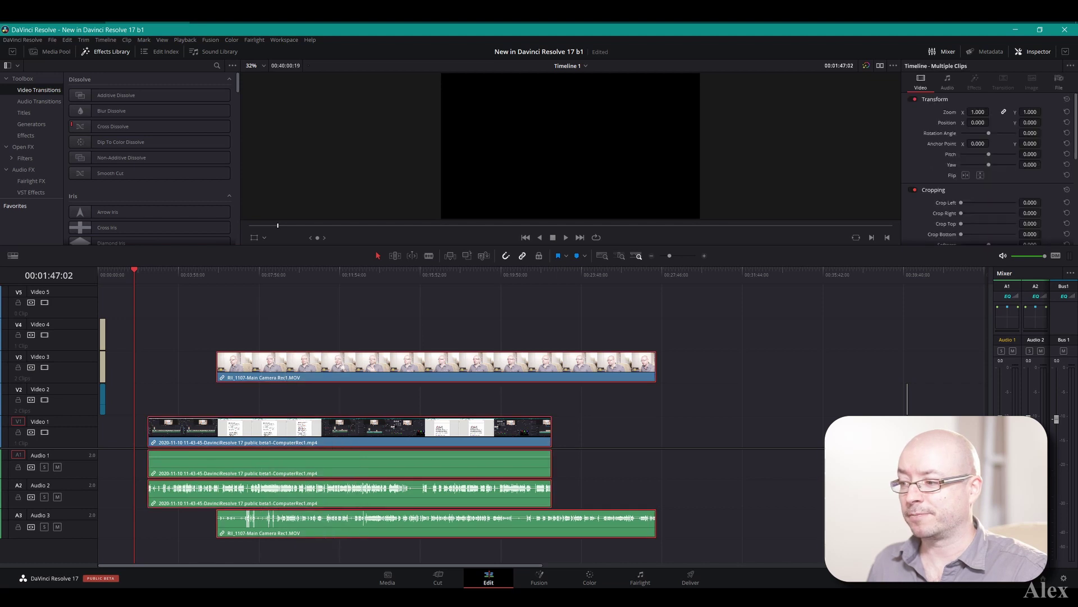
{"action": "right_click", "coordinate": [360, 466]}
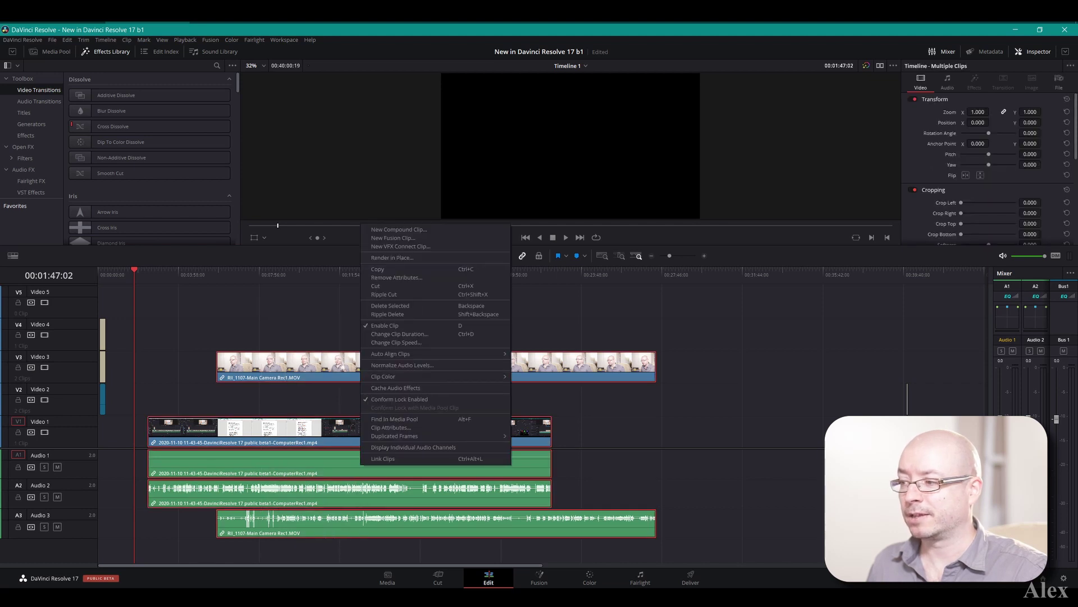
{"action": "mouse_move", "coordinate": [390, 354]}
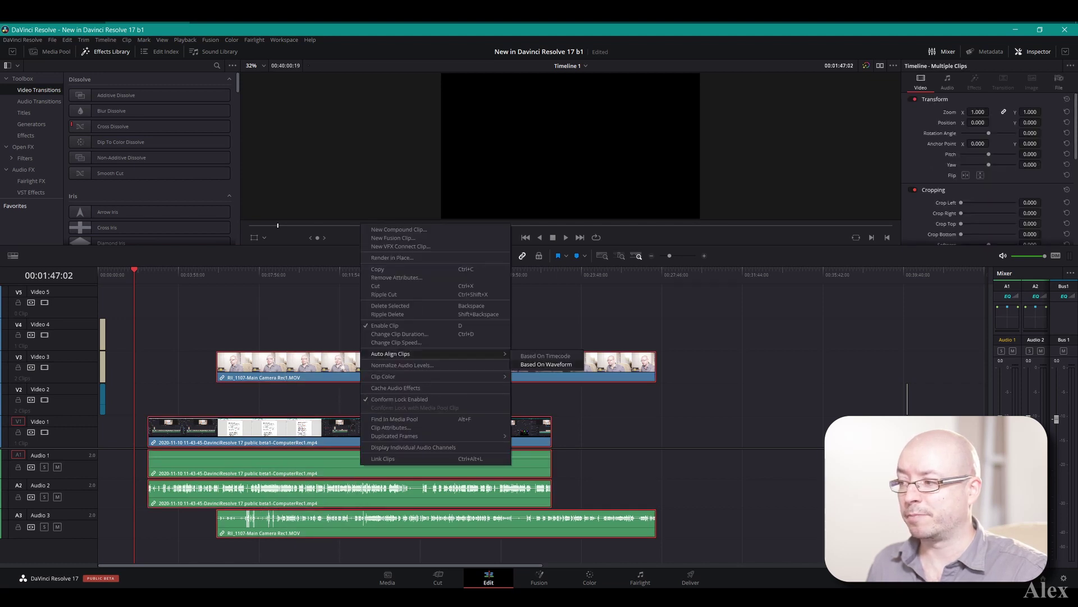
{"action": "left_click", "coordinate": [546, 364]}
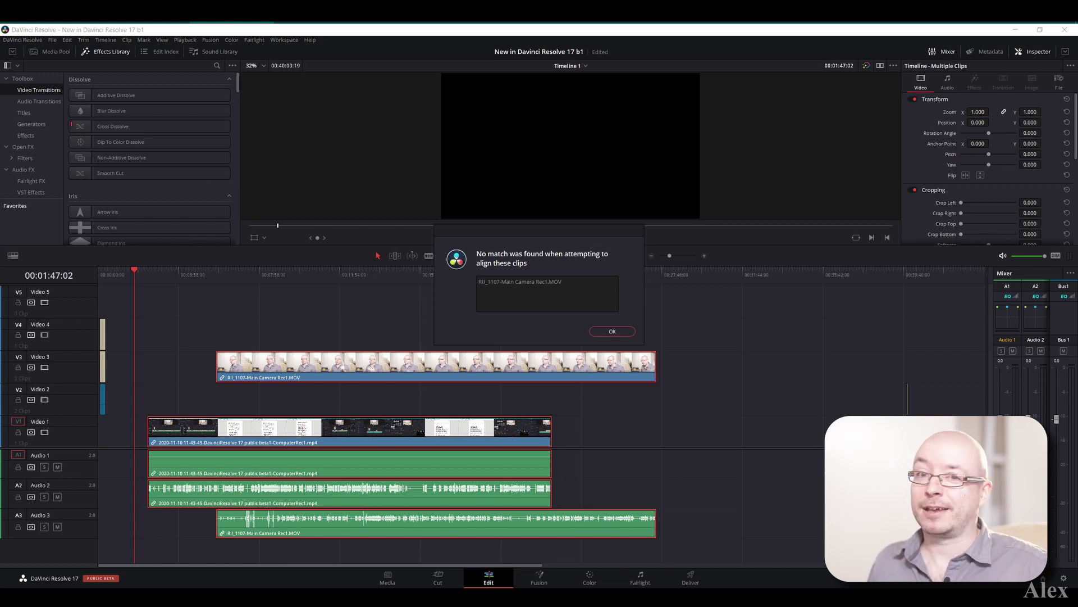
{"action": "key", "text": "Return"}
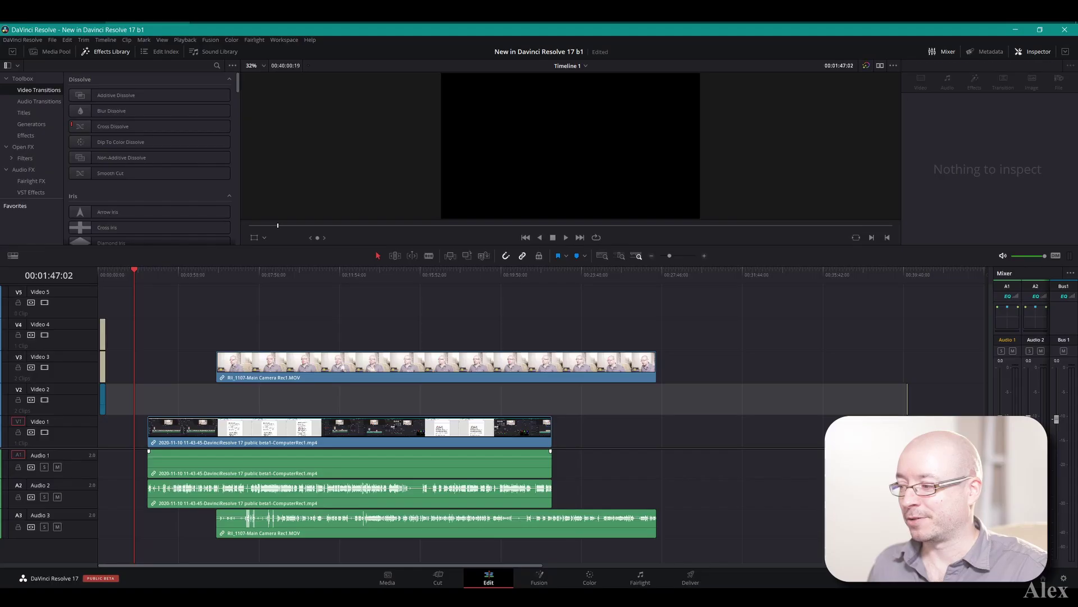
- Unlink the computer recording's video and audio clips, and delete its clip on Audio 1
{"action": "left_click", "coordinate": [488, 433]}
{"action": "right_click", "coordinate": [484, 443]}
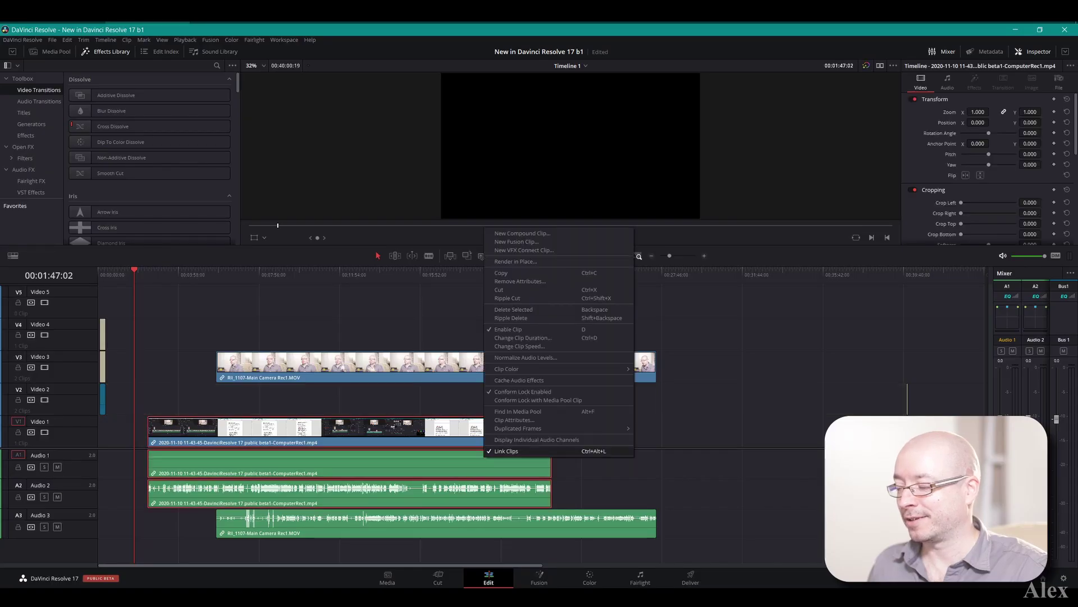
{"action": "left_click", "coordinate": [508, 449]}
{"action": "left_click", "coordinate": [524, 464]}
{"action": "right_click", "coordinate": [523, 463]}
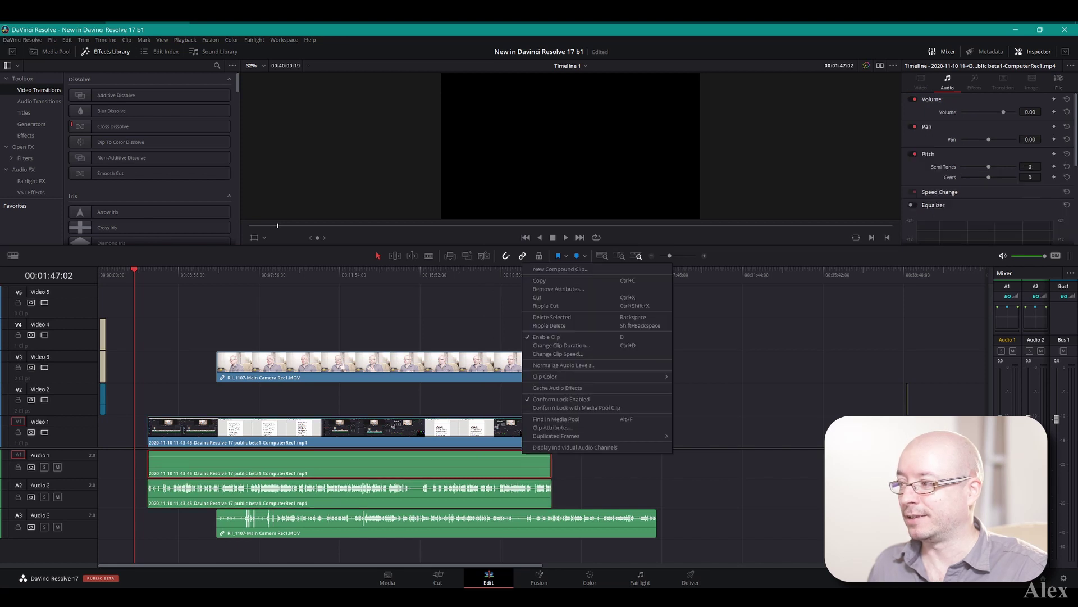
{"action": "left_click", "coordinate": [562, 316]}
- Move the computer recording's remaining audio from Audio 2 to Audio 1 and link it to its video
{"action": "left_click_drag", "start_coordinate": [494, 494], "coordinate": [494, 465]}
{"action": "left_click", "coordinate": [494, 432], "text": "ctrl"}
{"action": "right_click", "coordinate": [496, 431]}
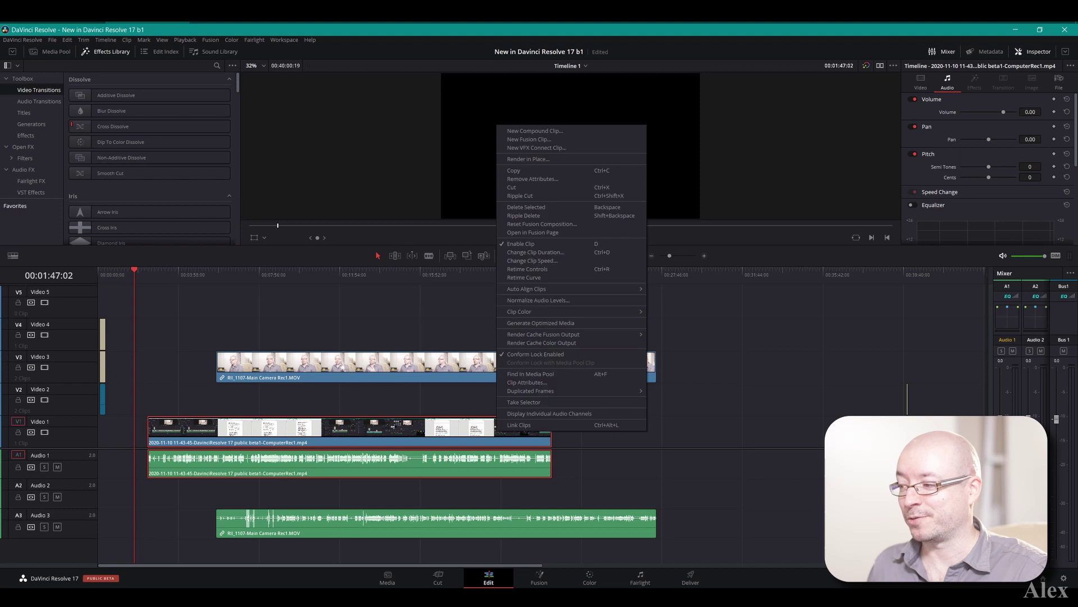
{"action": "left_click", "coordinate": [522, 425]}
- Move the main camera clip down to Video 2 and try to auto-align it with the computer recording based on waveform
{"action": "left_click_drag", "start_coordinate": [466, 364], "coordinate": [466, 396]}
{"action": "left_click", "coordinate": [449, 430], "text": "ctrl"}
{"action": "right_click", "coordinate": [463, 431]}
{"action": "mouse_move", "coordinate": [494, 293]}
{"action": "left_click", "coordinate": [648, 305]}
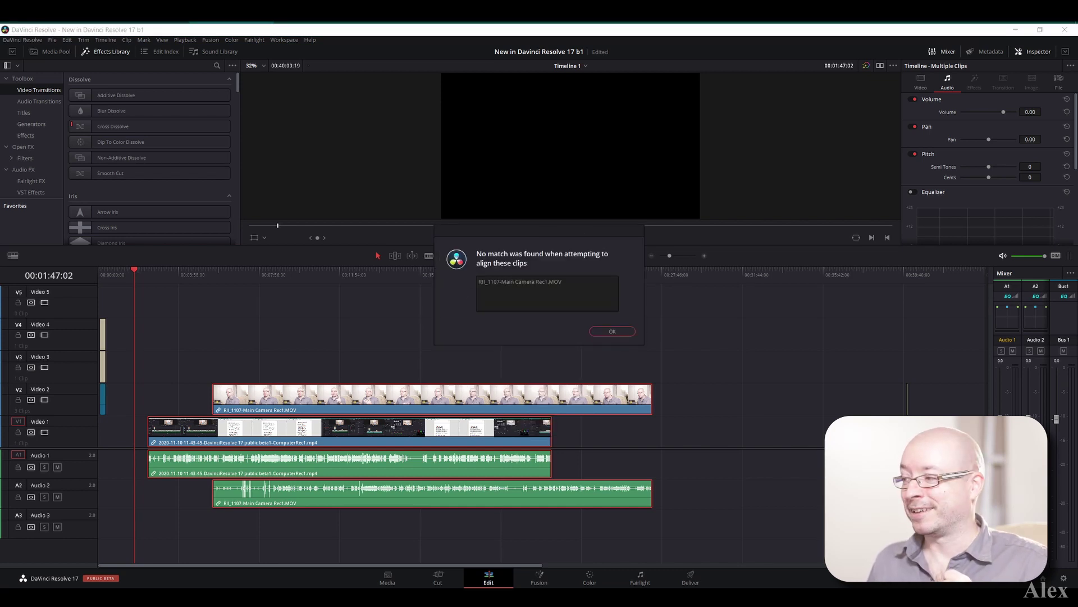
{"action": "key", "text": "Return"}
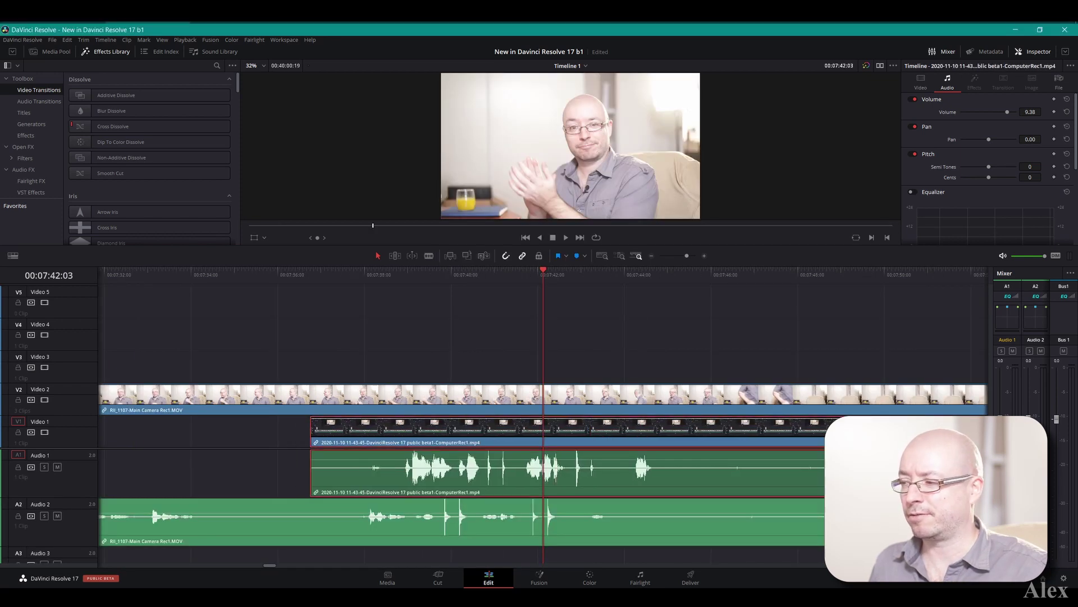
- Select every clip on the timeline and auto-align them based on waveform
{"action": "key", "text": "ctrl+a"}
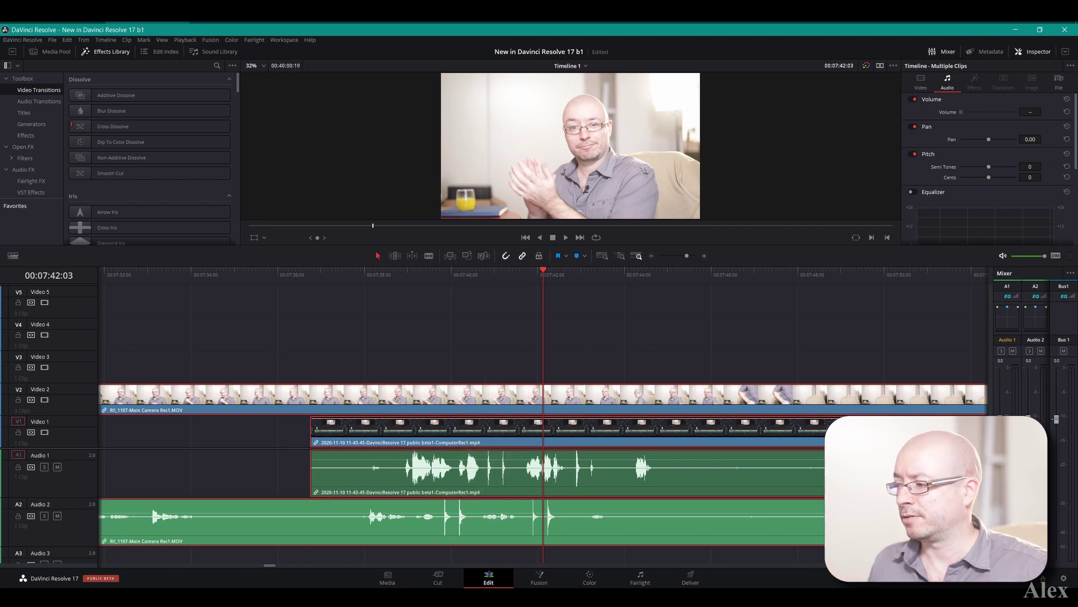
{"action": "right_click", "coordinate": [477, 402]}
{"action": "mouse_move", "coordinate": [561, 260]}
{"action": "left_click", "coordinate": [662, 272]}
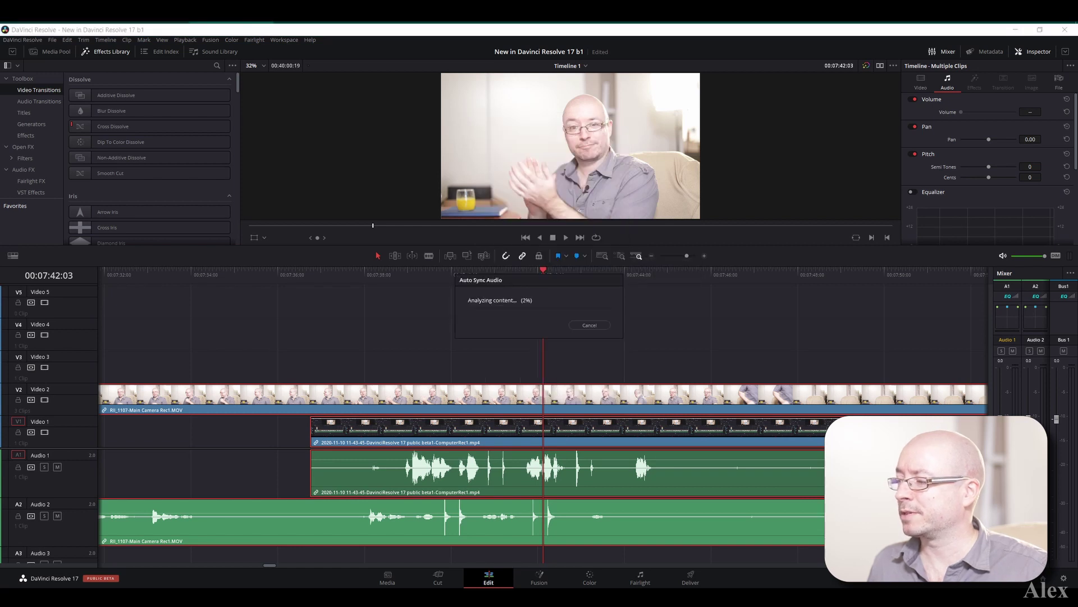